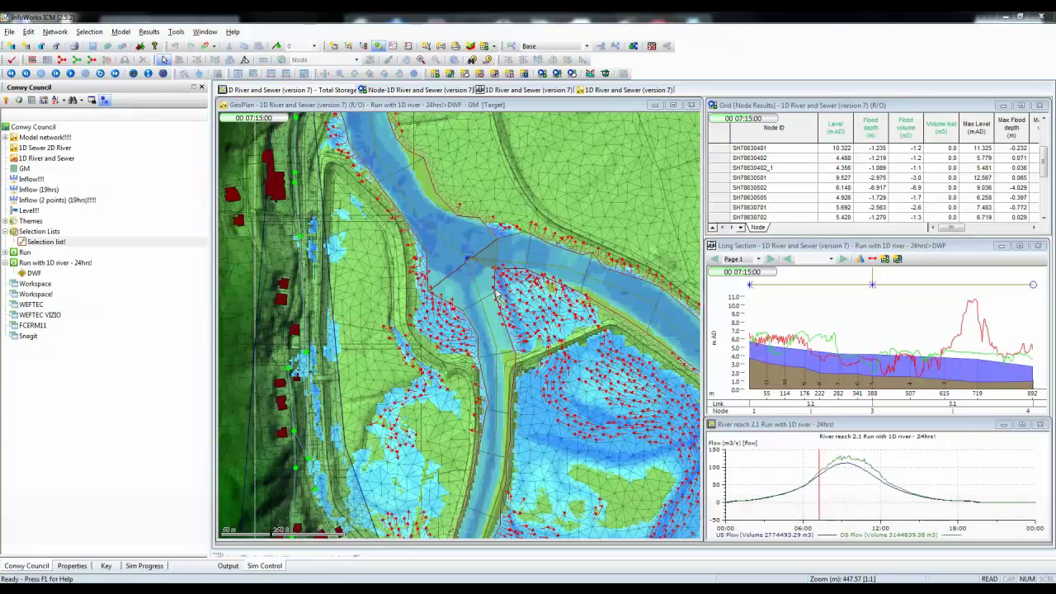
- Graph Flow for conduit SH78630801.1, zoom into its peak, then close the graph
{"action": "mouse_move", "coordinate": [498, 294]}
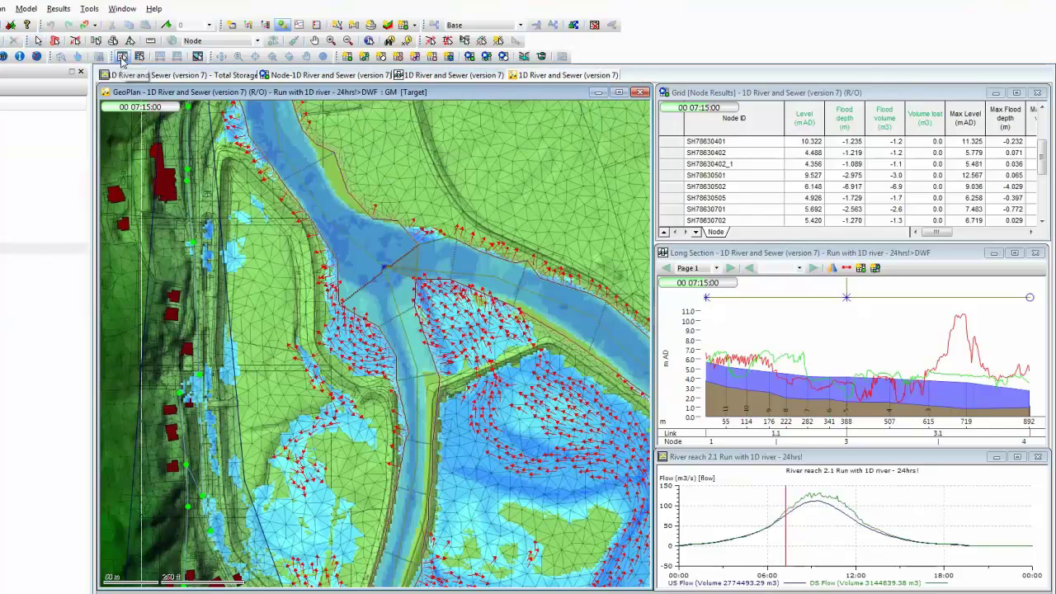
{"action": "left_click", "coordinate": [123, 56]}
{"action": "left_click", "coordinate": [188, 147]}
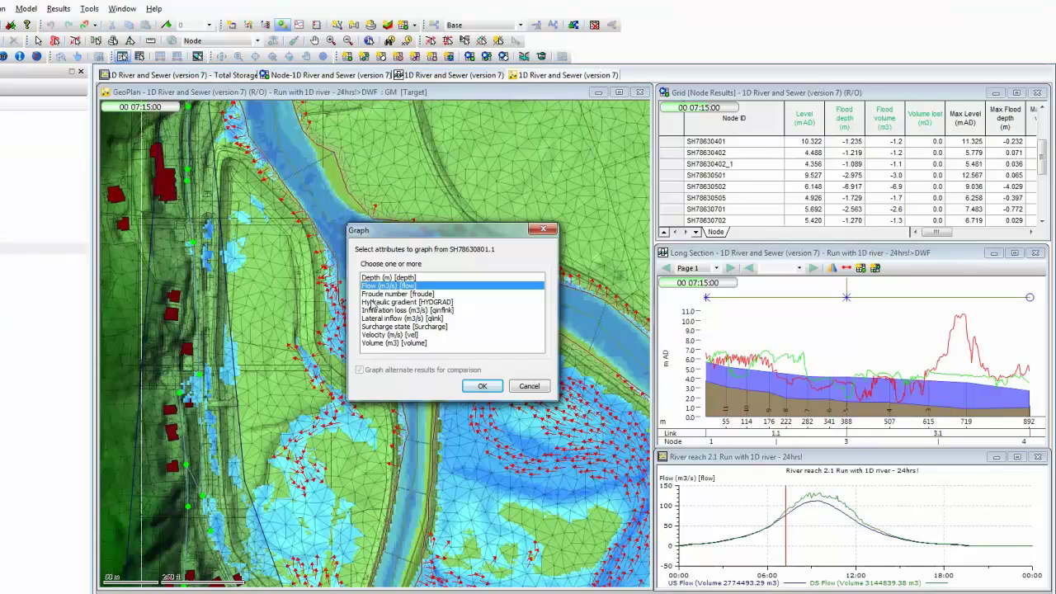
{"action": "left_click", "coordinate": [482, 386]}
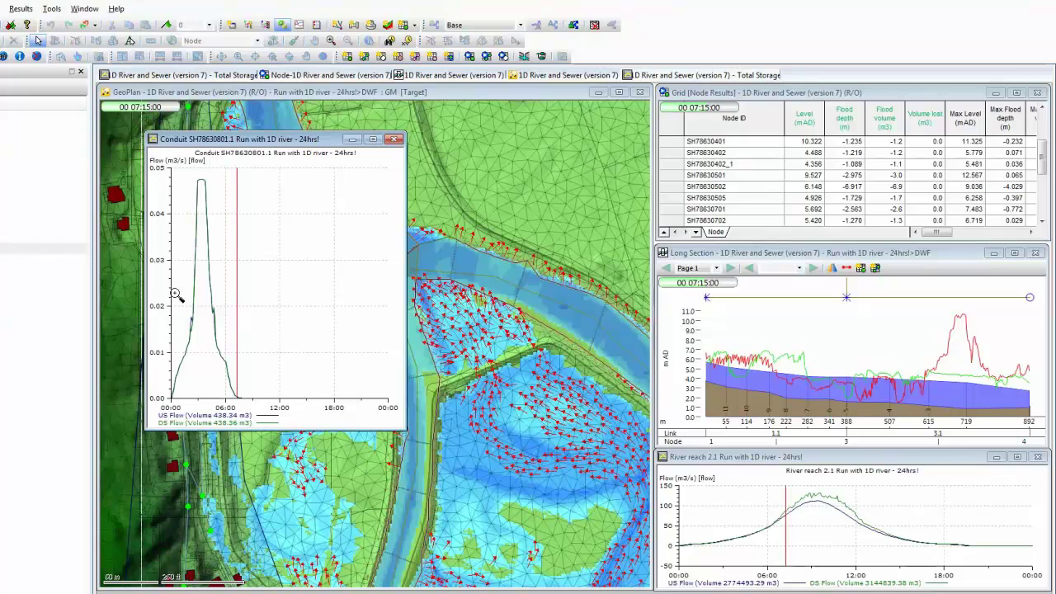
{"action": "left_click_drag", "start_coordinate": [175, 294], "coordinate": [236, 307]}
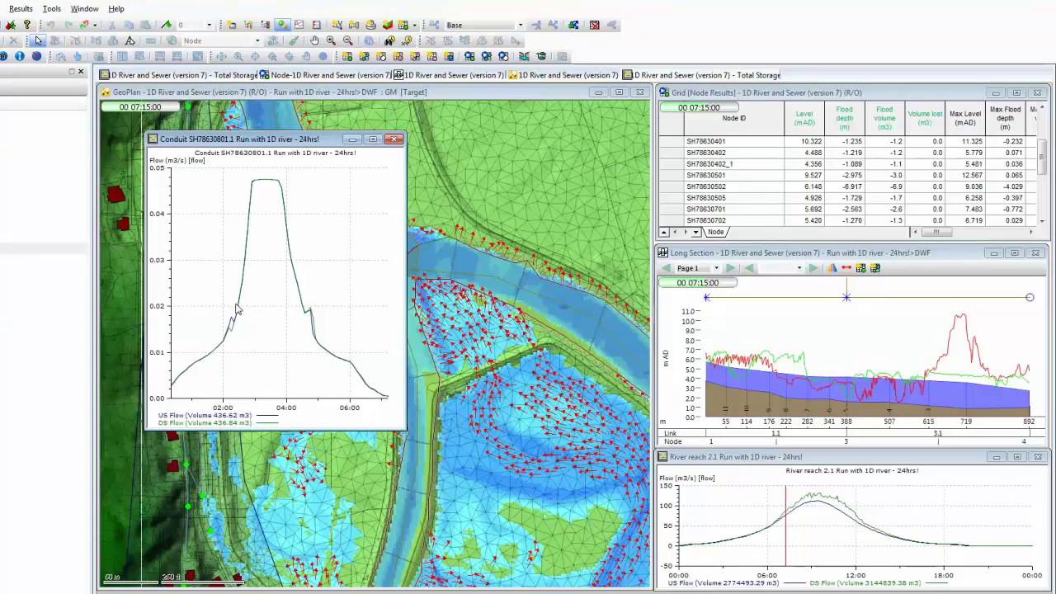
{"action": "left_click", "coordinate": [394, 138]}
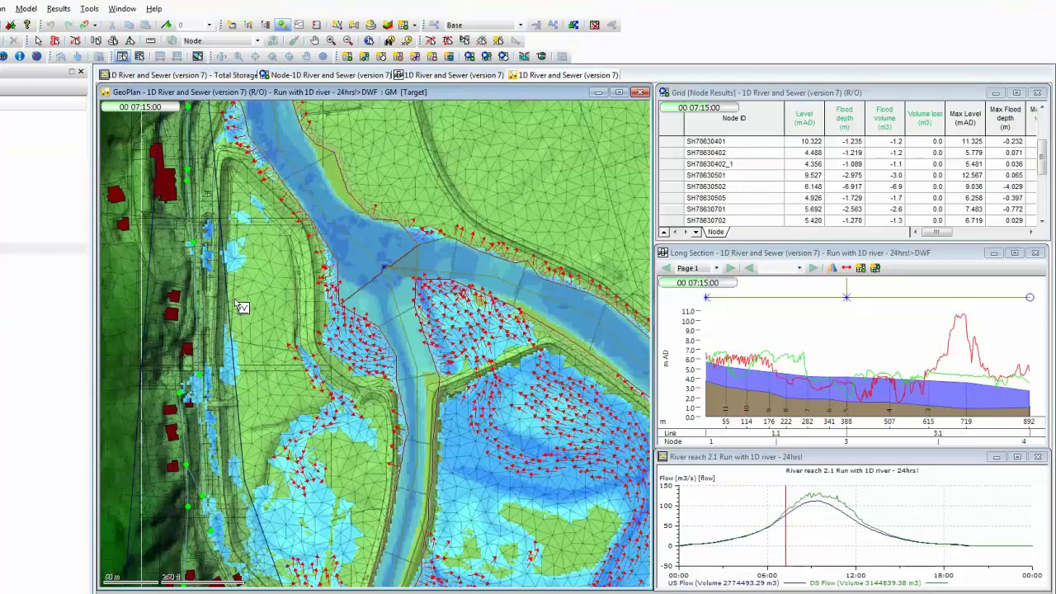
- Graph depth for a 2D zone element, then close the depth graph
{"action": "left_click", "coordinate": [330, 435]}
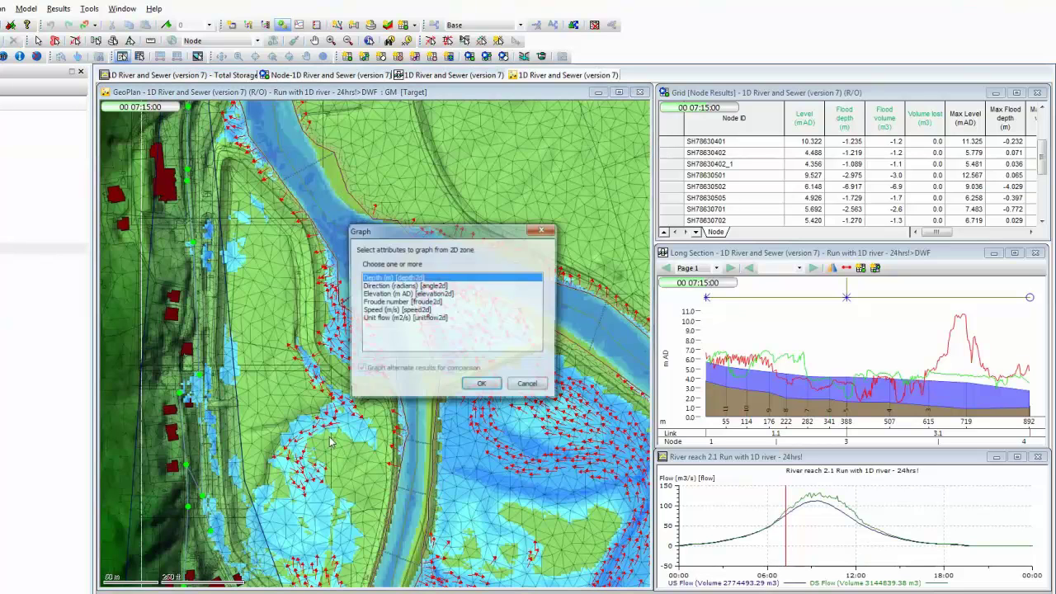
{"action": "left_click", "coordinate": [482, 386]}
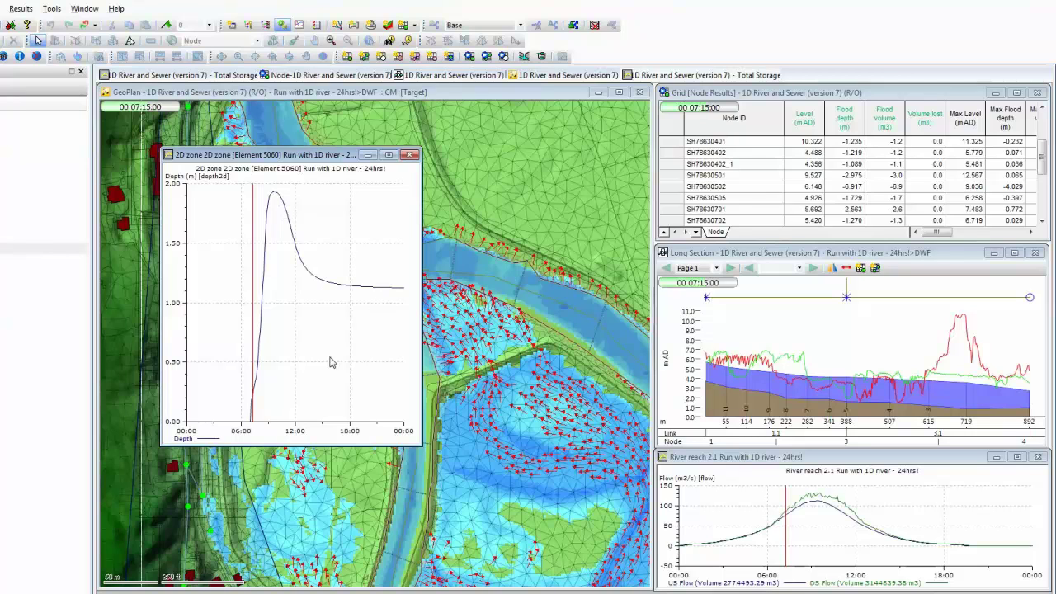
{"action": "left_click", "coordinate": [410, 154]}
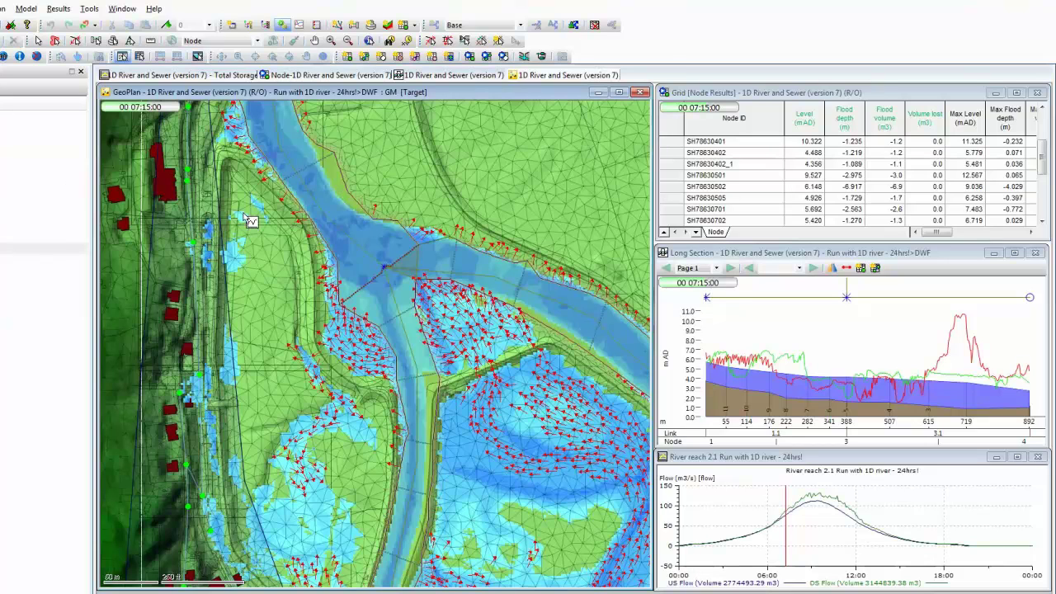
- Select river reaches 2.1 and 1.1 as River reach [combined], not the 2D zone
{"action": "left_click", "coordinate": [36, 40]}
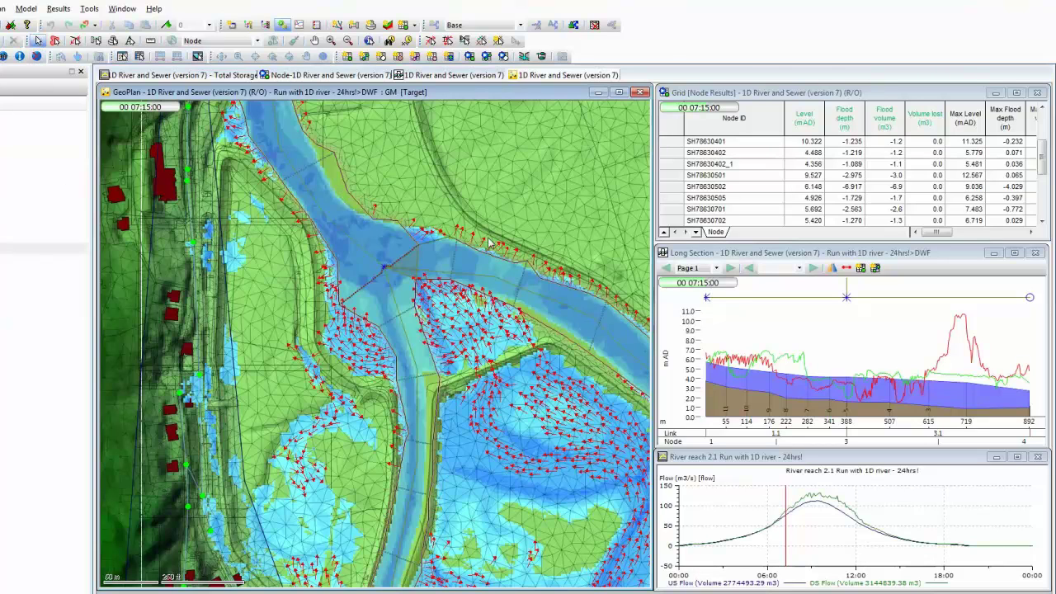
{"action": "left_click", "coordinate": [529, 297]}
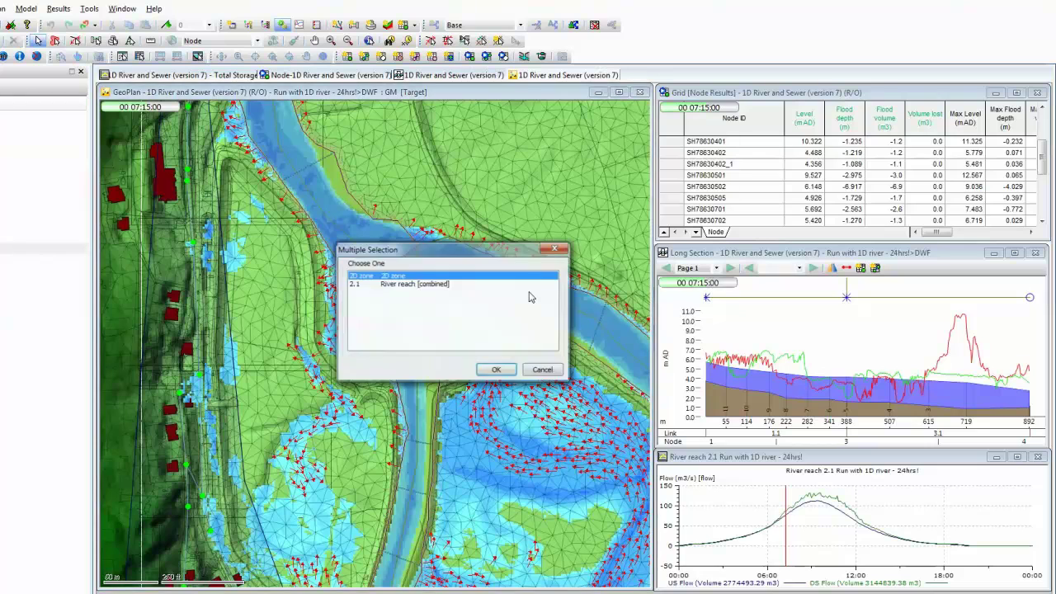
{"action": "left_click", "coordinate": [444, 285]}
{"action": "left_click", "coordinate": [496, 369]}
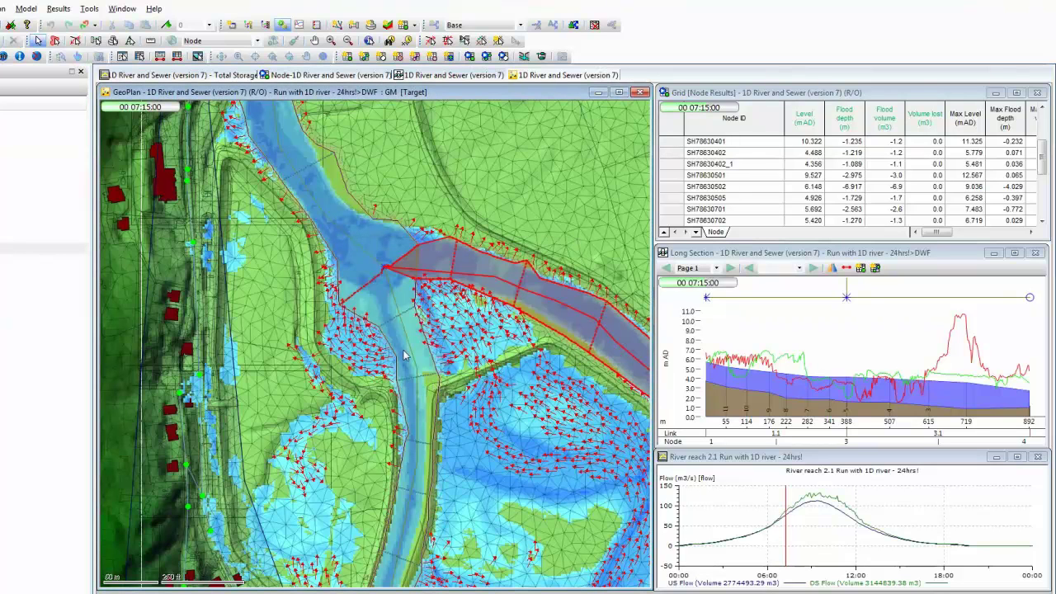
{"action": "left_click", "coordinate": [427, 400]}
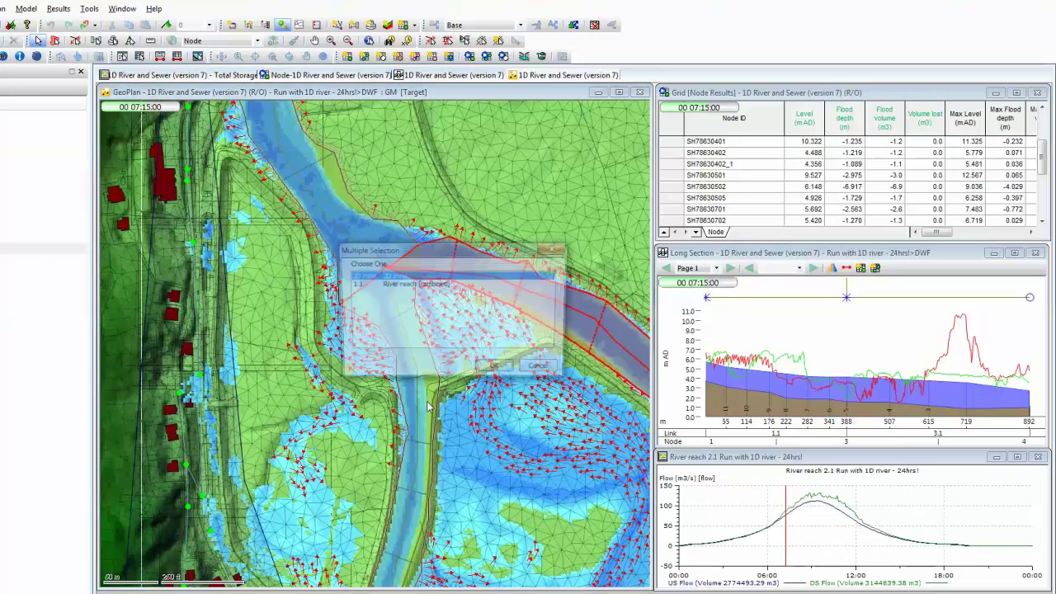
{"action": "left_click", "coordinate": [411, 284]}
{"action": "double_click", "coordinate": [411, 284]}
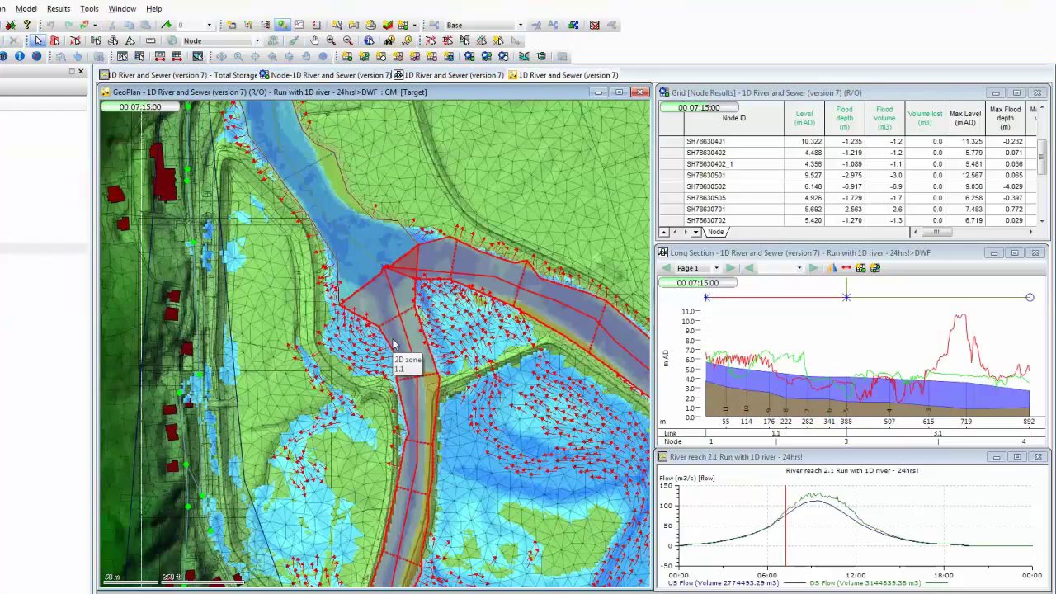
{"action": "left_click", "coordinate": [160, 56]}
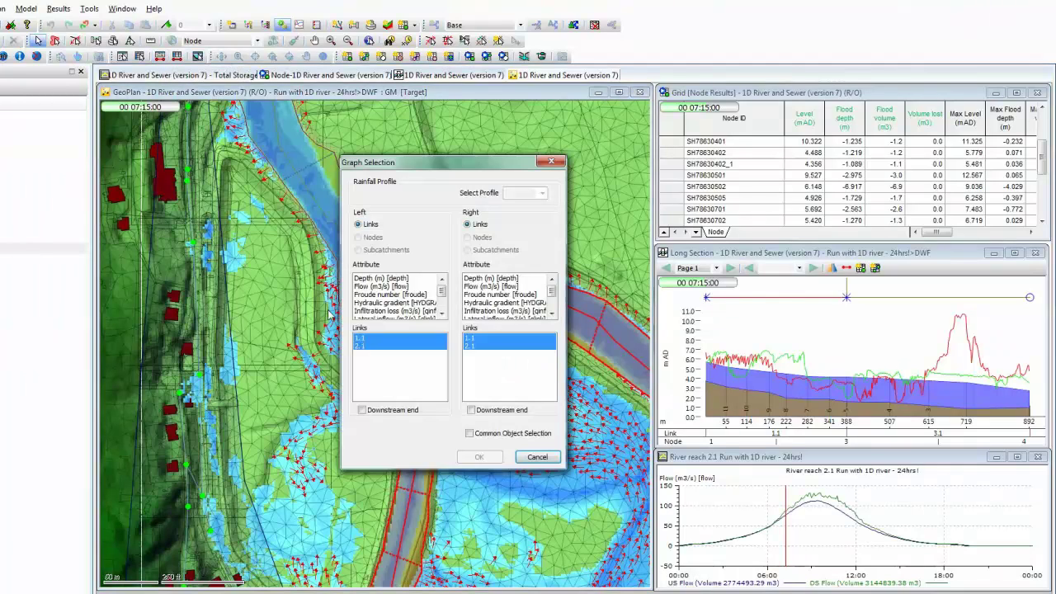
{"action": "left_click", "coordinate": [380, 287]}
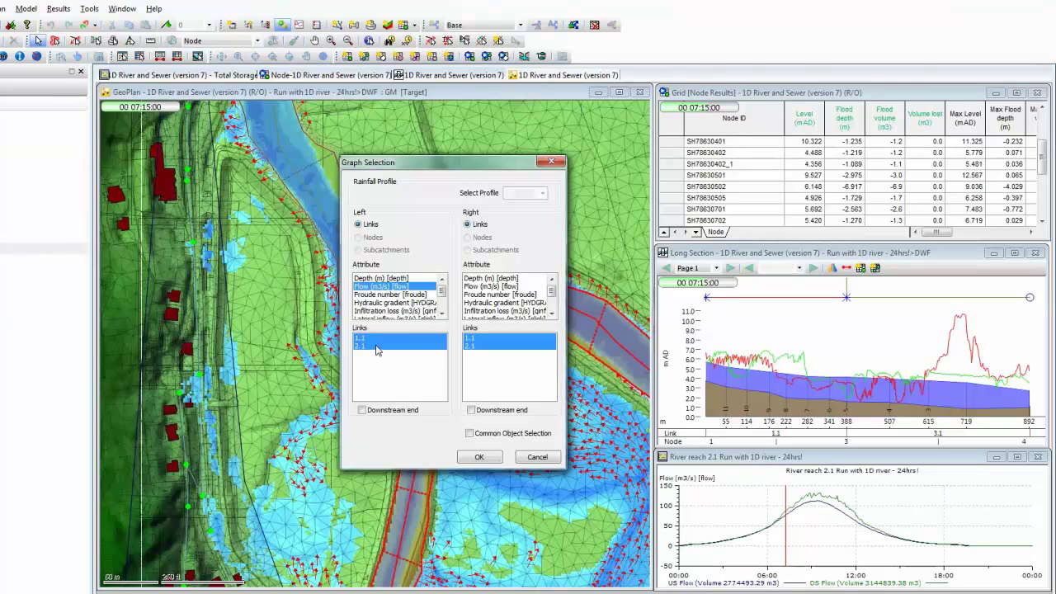
{"action": "left_click", "coordinate": [363, 412]}
{"action": "left_click", "coordinate": [478, 457]}
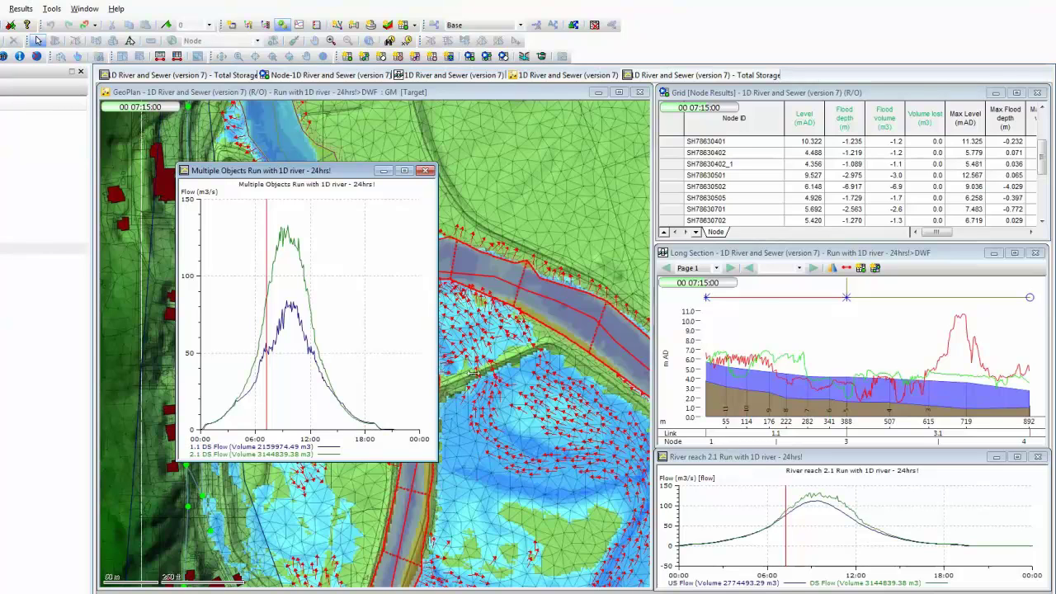
{"action": "left_click_drag", "start_coordinate": [438, 373], "coordinate": [763, 376]}
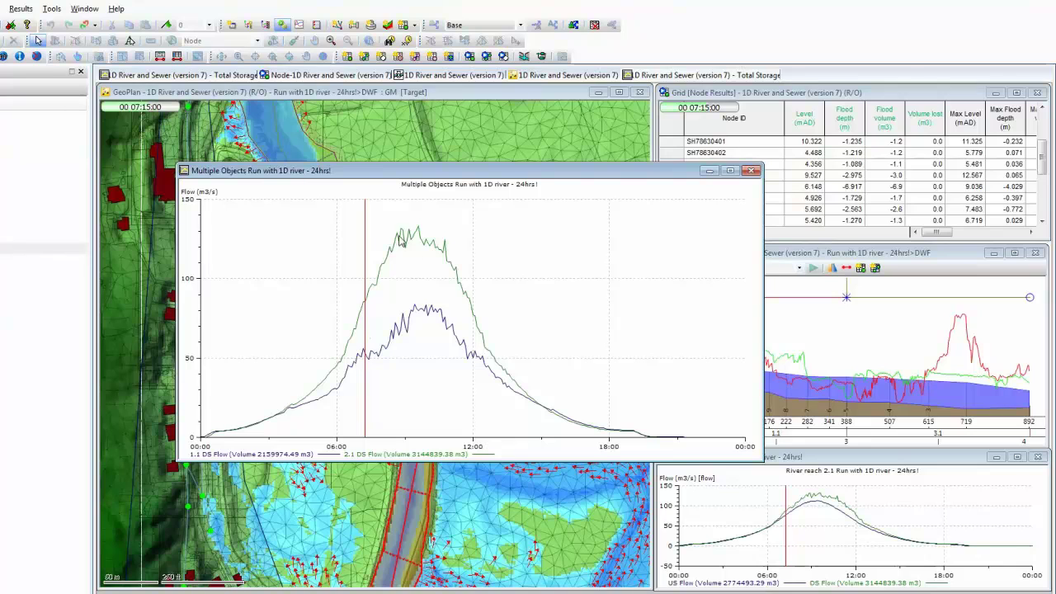
{"action": "left_click", "coordinate": [752, 171]}
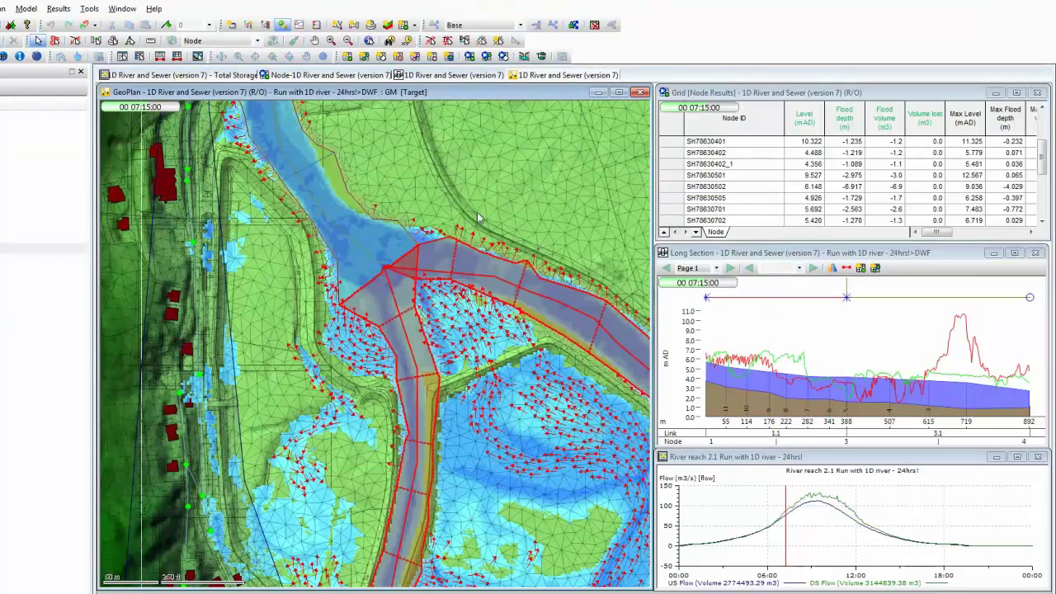
- Start a Location report and replace Current with the saved Selection list! as its locations
{"action": "left_click", "coordinate": [60, 9]}
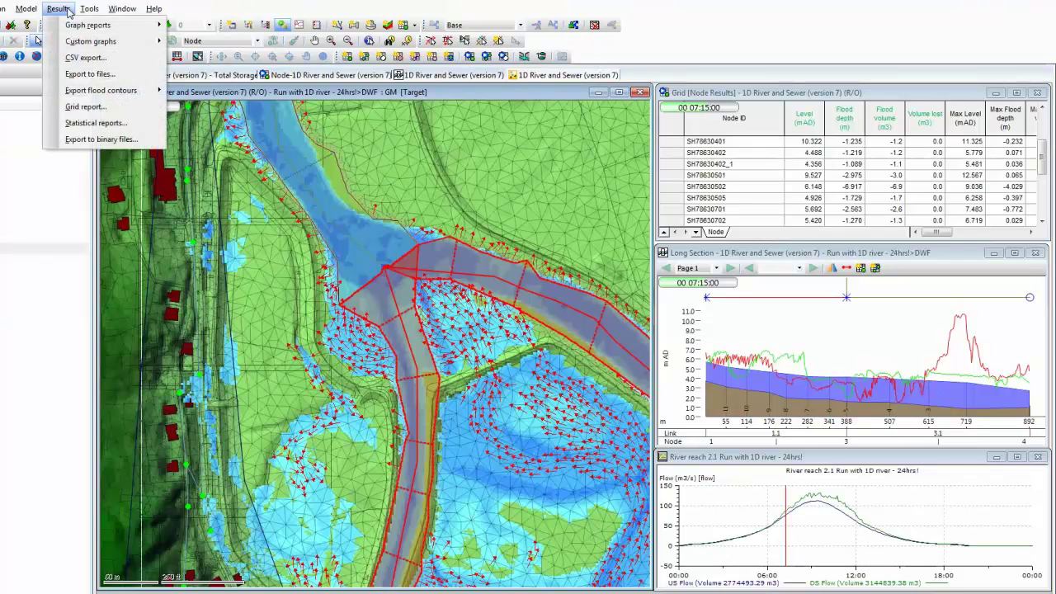
{"action": "mouse_move", "coordinate": [69, 30]}
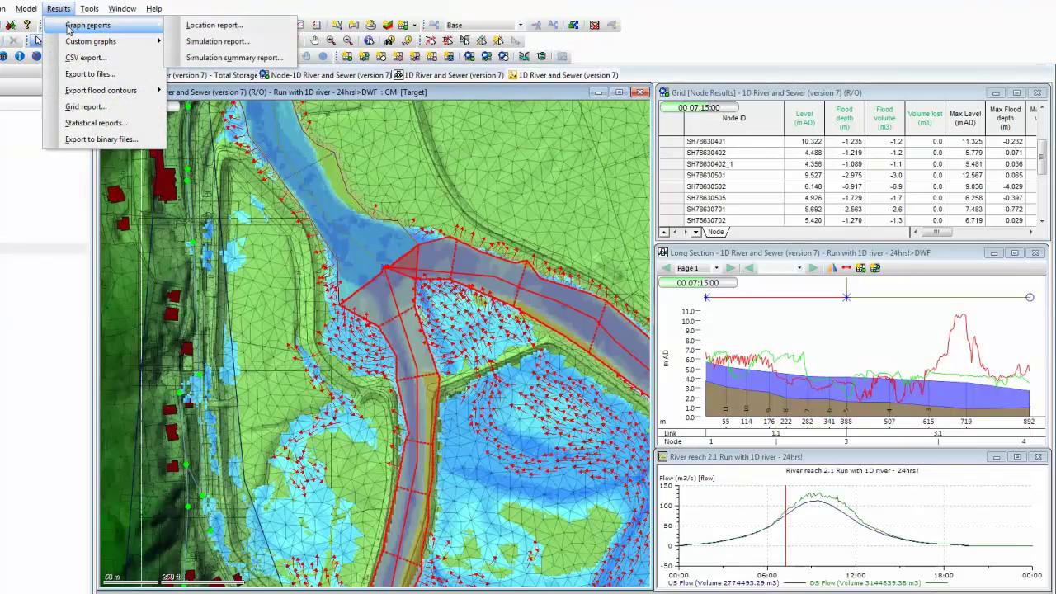
{"action": "left_click", "coordinate": [216, 26]}
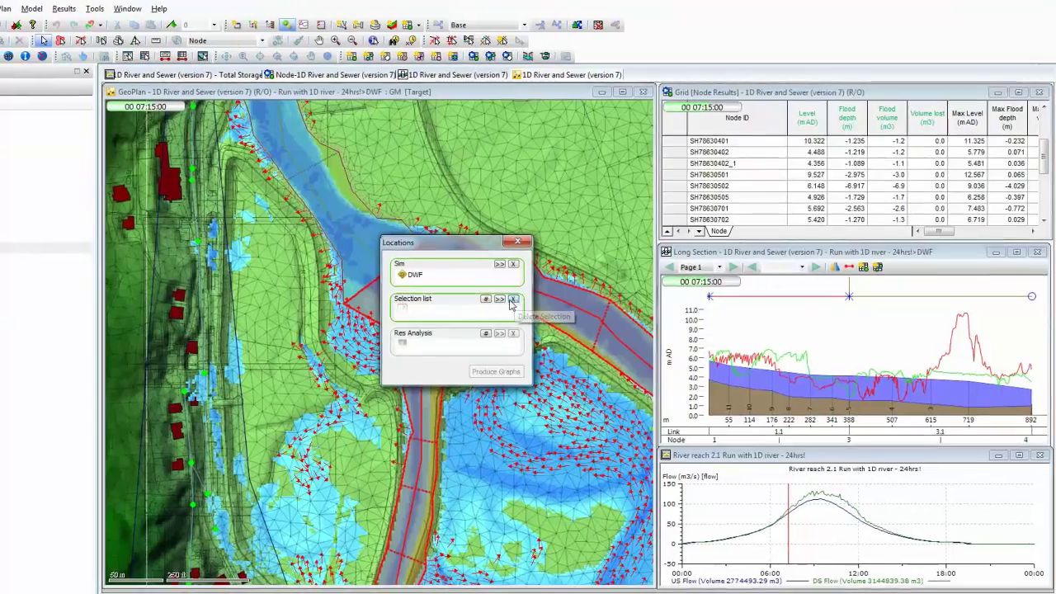
{"action": "left_click", "coordinate": [510, 301]}
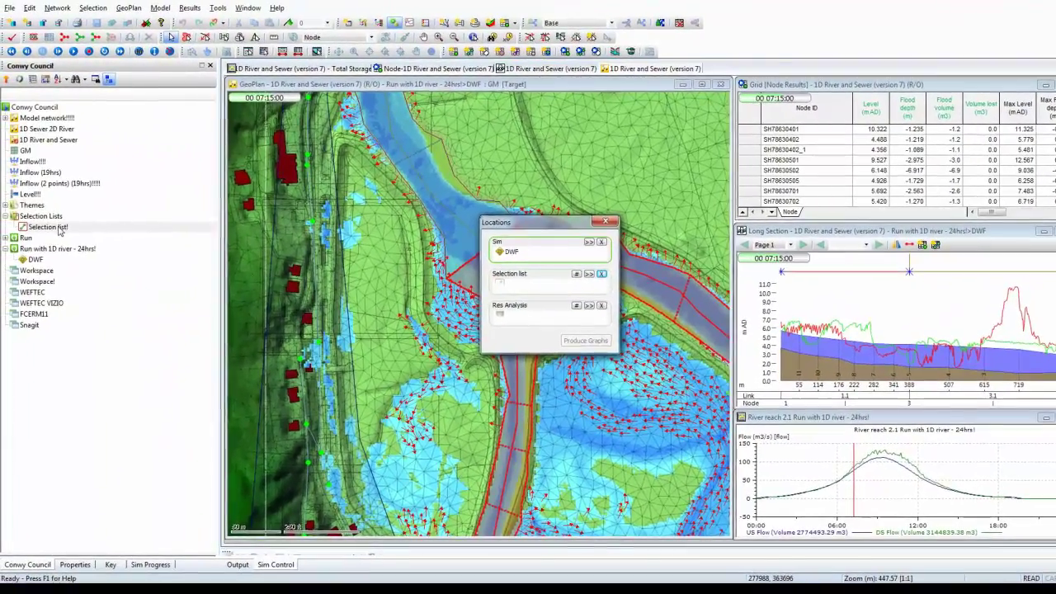
{"action": "left_click", "coordinate": [21, 233]}
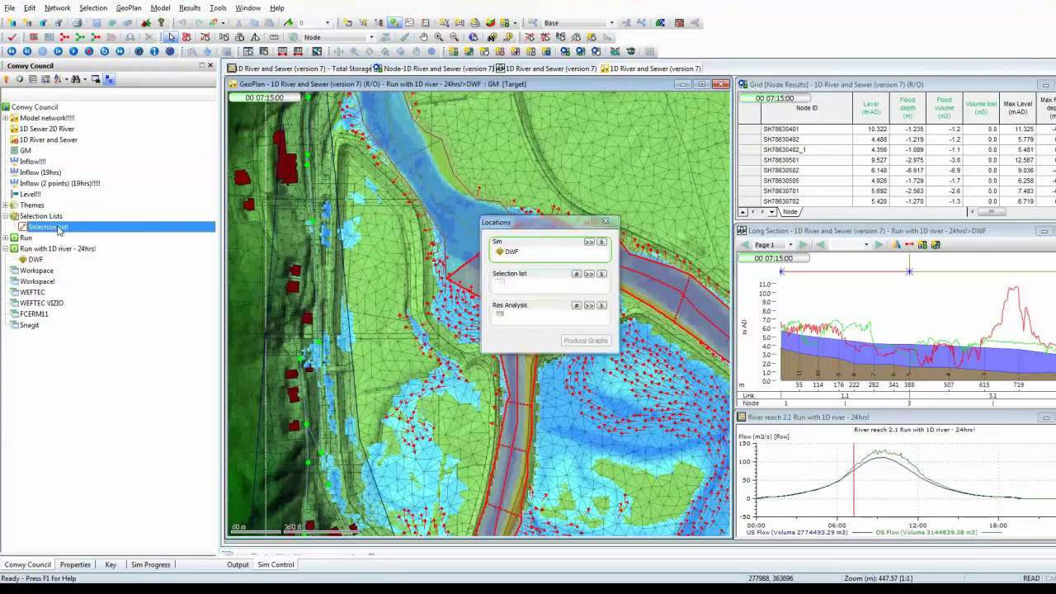
{"action": "left_click_drag", "start_coordinate": [106, 231], "coordinate": [329, 246]}
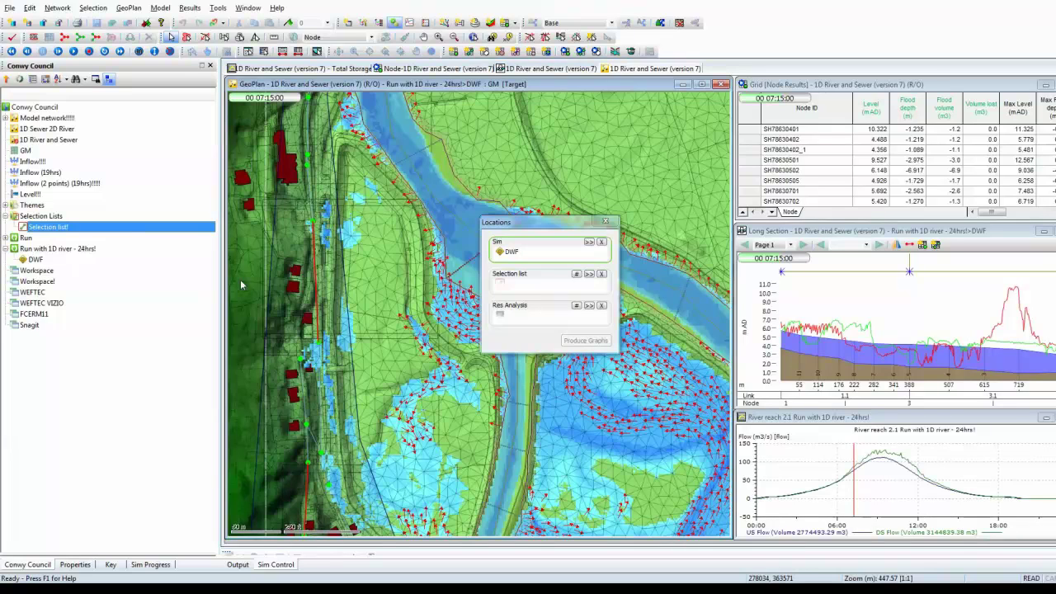
{"action": "left_click_drag", "start_coordinate": [74, 229], "coordinate": [542, 283]}
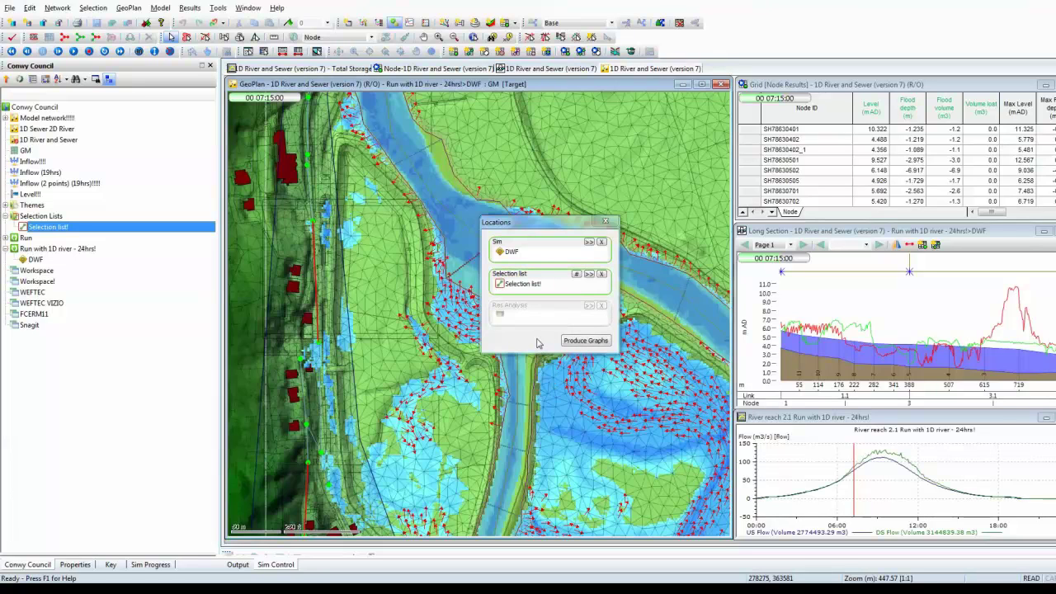
- Graph downstream Flow for links SH78630305.1 and SH78630702.1, moving the Locations panel aside
{"action": "left_click", "coordinate": [584, 341]}
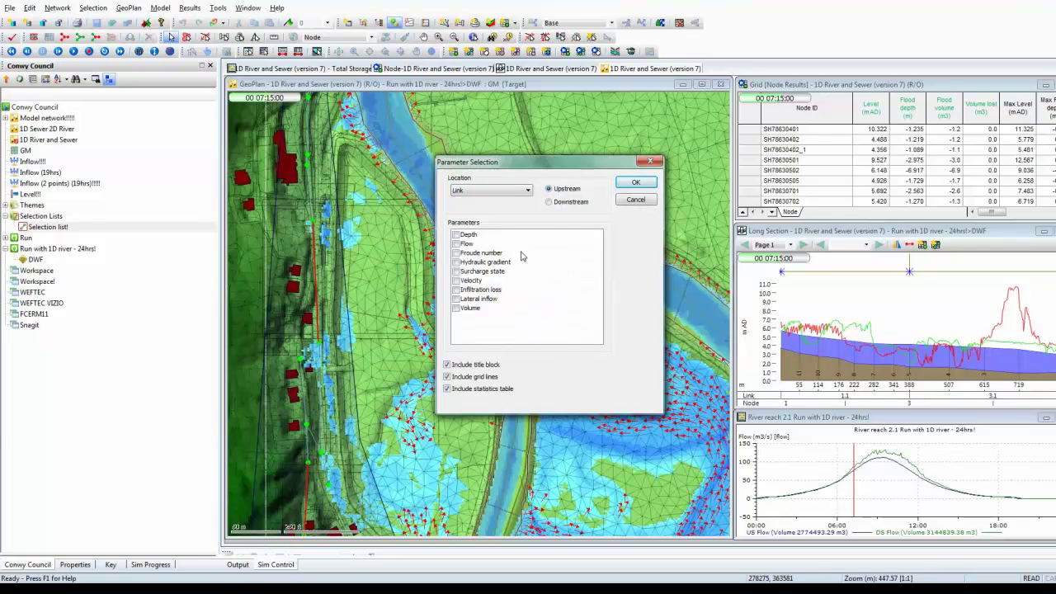
{"action": "left_click", "coordinate": [549, 202]}
{"action": "left_click", "coordinate": [466, 244]}
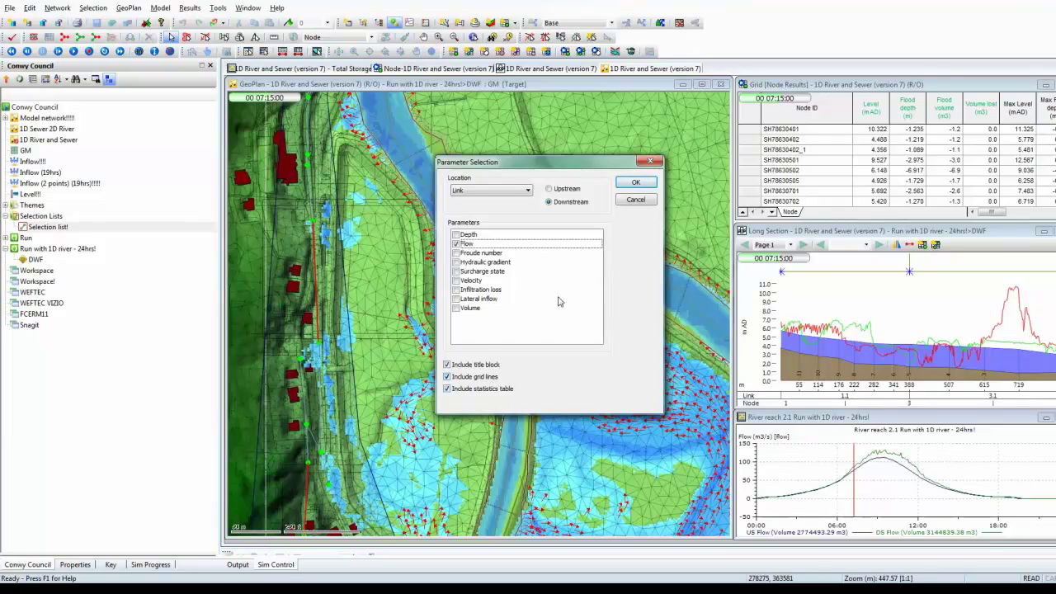
{"action": "left_click", "coordinate": [632, 182]}
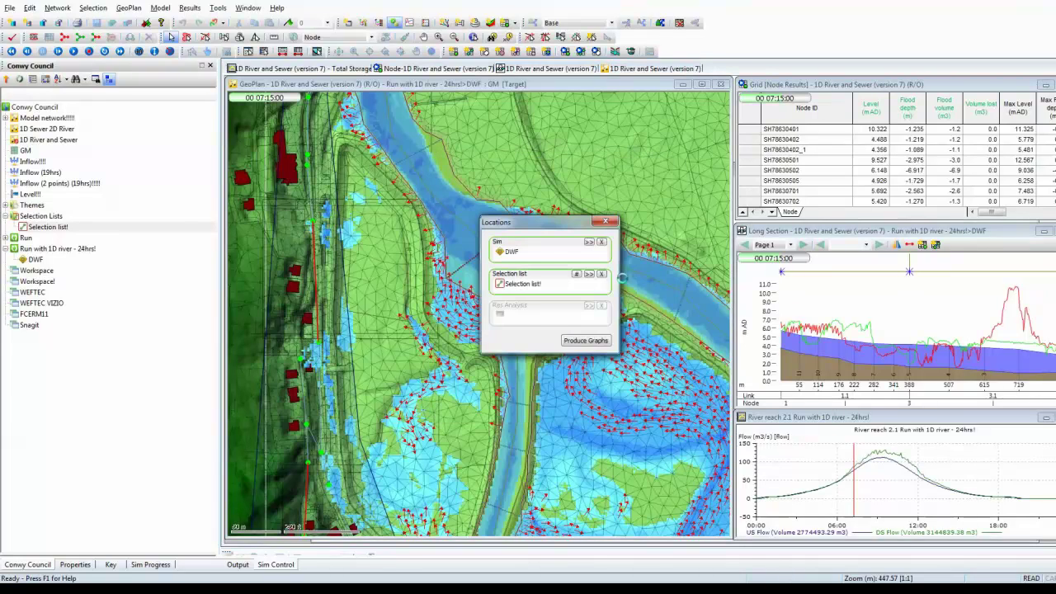
{"action": "left_click_drag", "start_coordinate": [561, 227], "coordinate": [967, 236]}
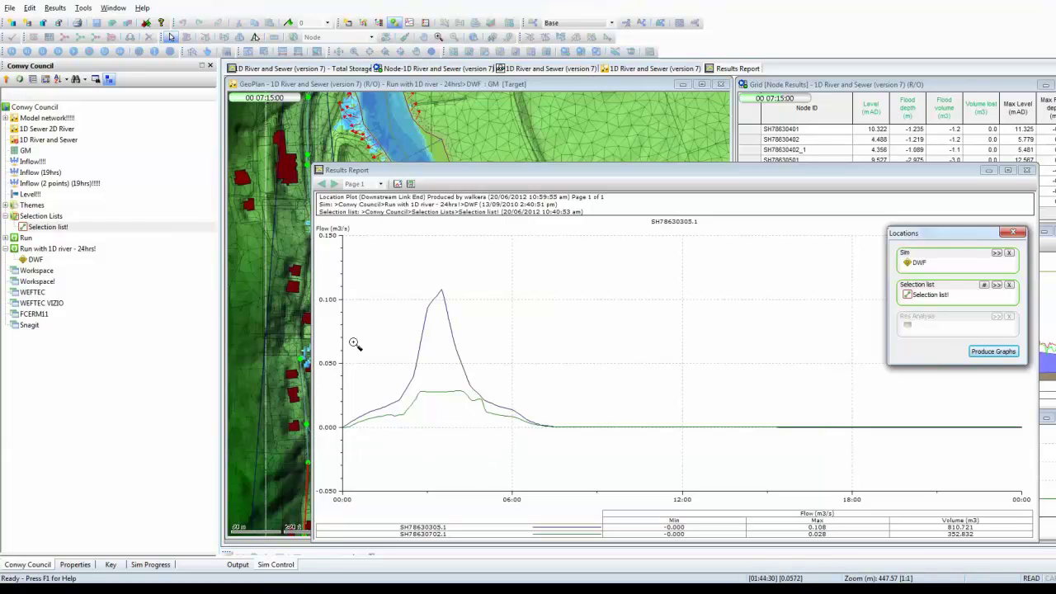
{"action": "left_click_drag", "start_coordinate": [345, 339], "coordinate": [523, 360]}
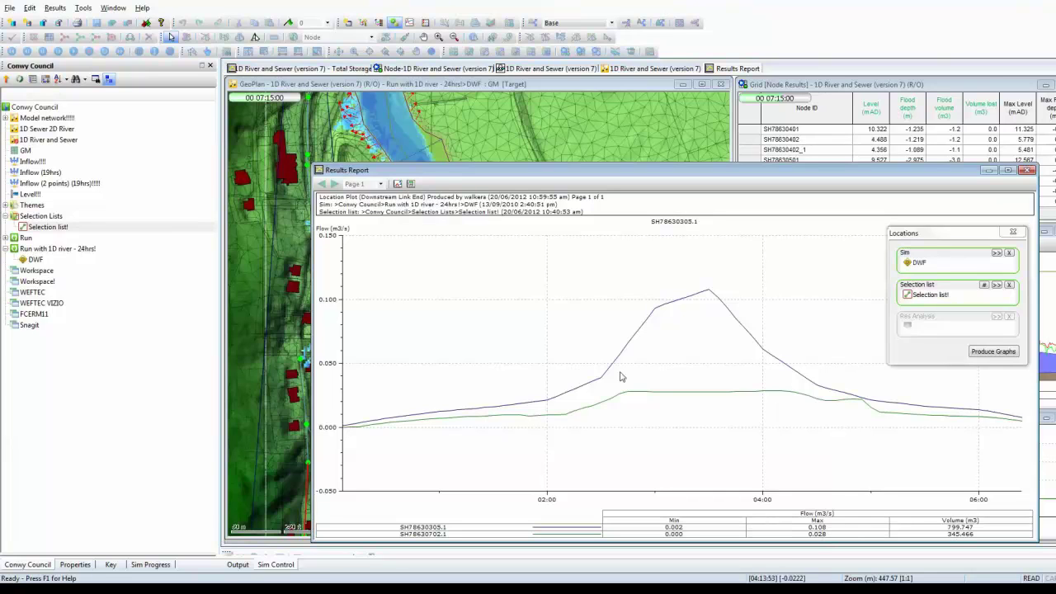
{"action": "double_click", "coordinate": [798, 340]}
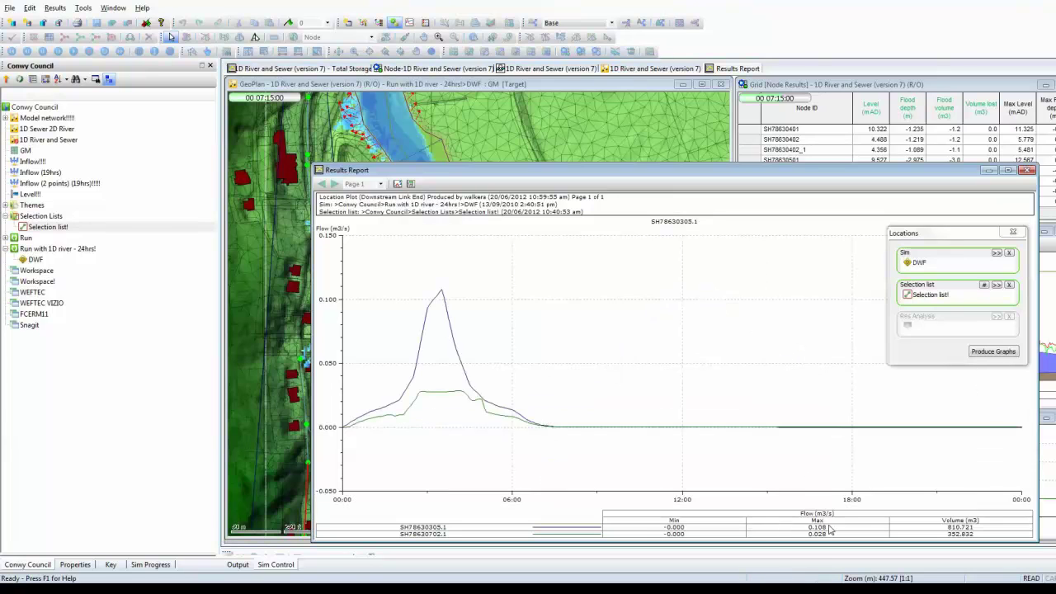